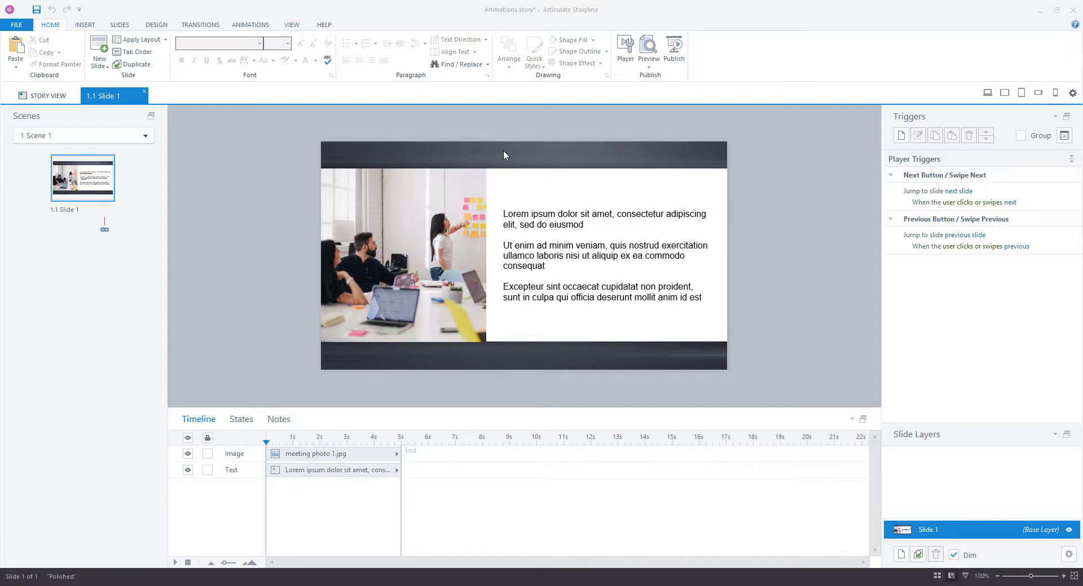
# Select the meeting photo and show its animation settings.
pyautogui.click(450, 189)
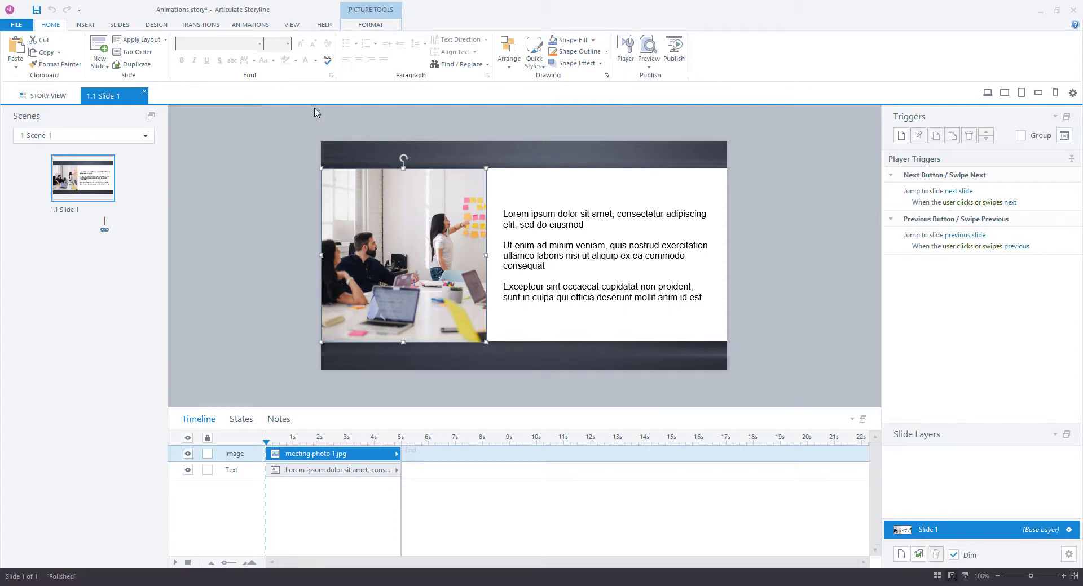
pyautogui.click(256, 31)
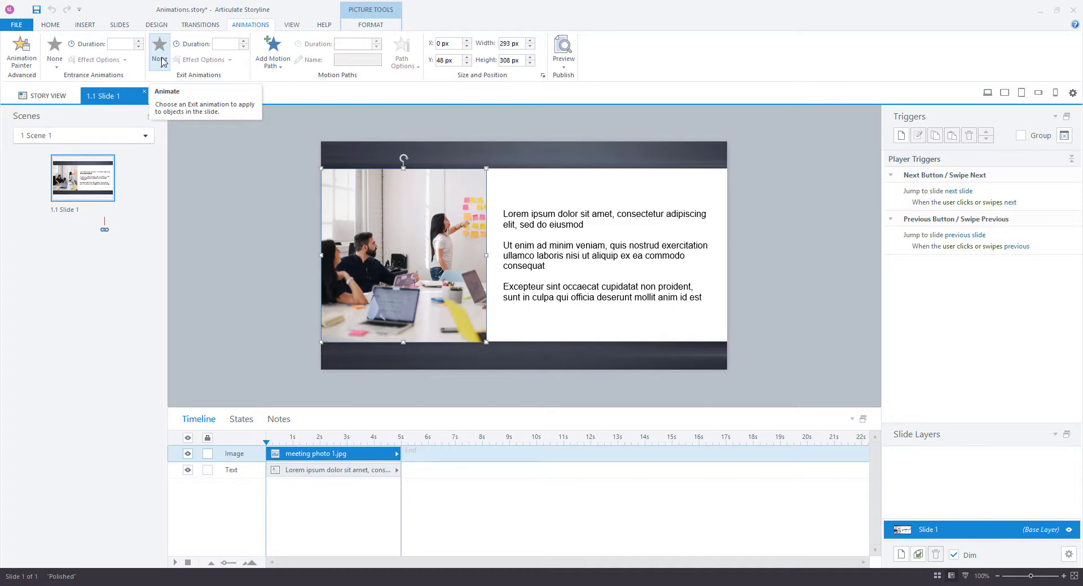
# Give the meeting photo a 0.75-second Fade entrance from the left.
pyautogui.click(55, 57)
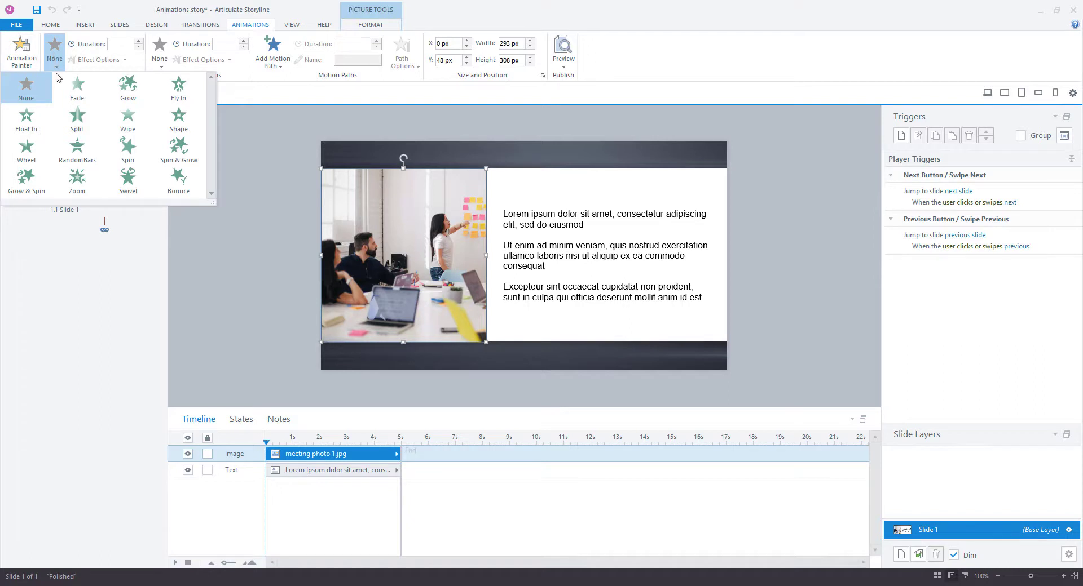
pyautogui.click(76, 93)
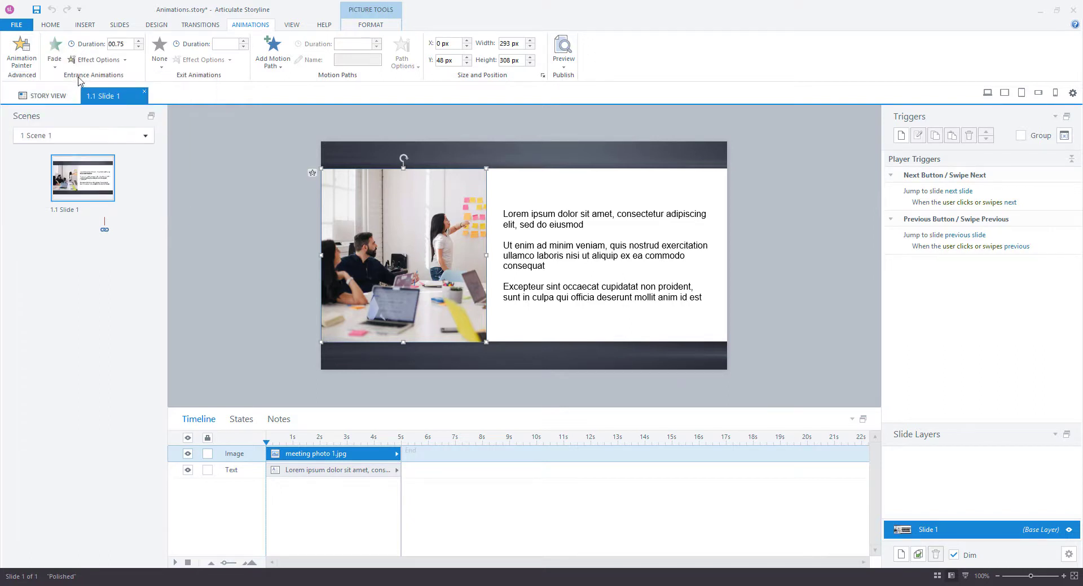
pyautogui.click(97, 61)
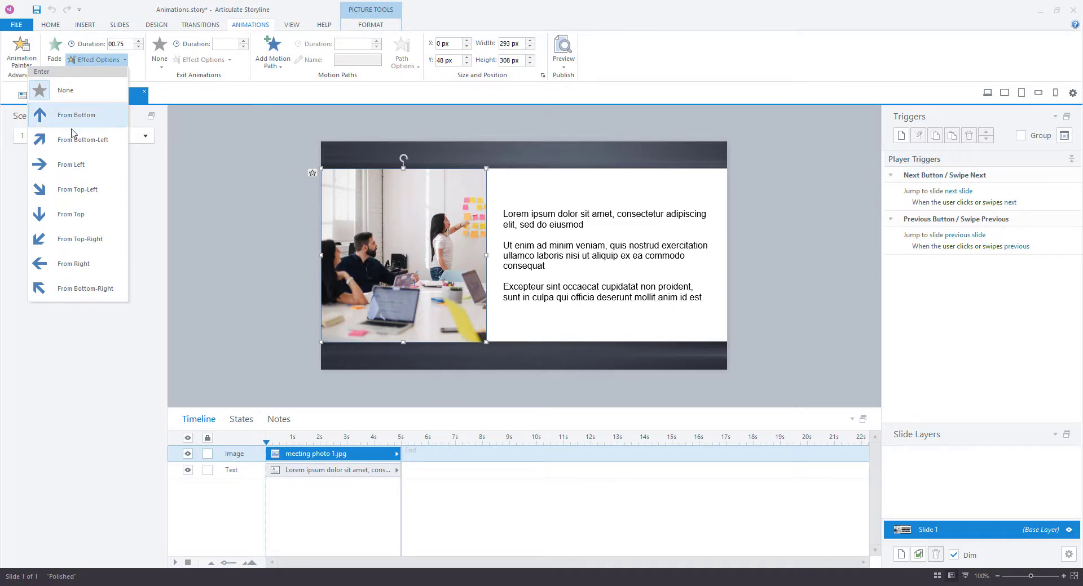
pyautogui.click(71, 165)
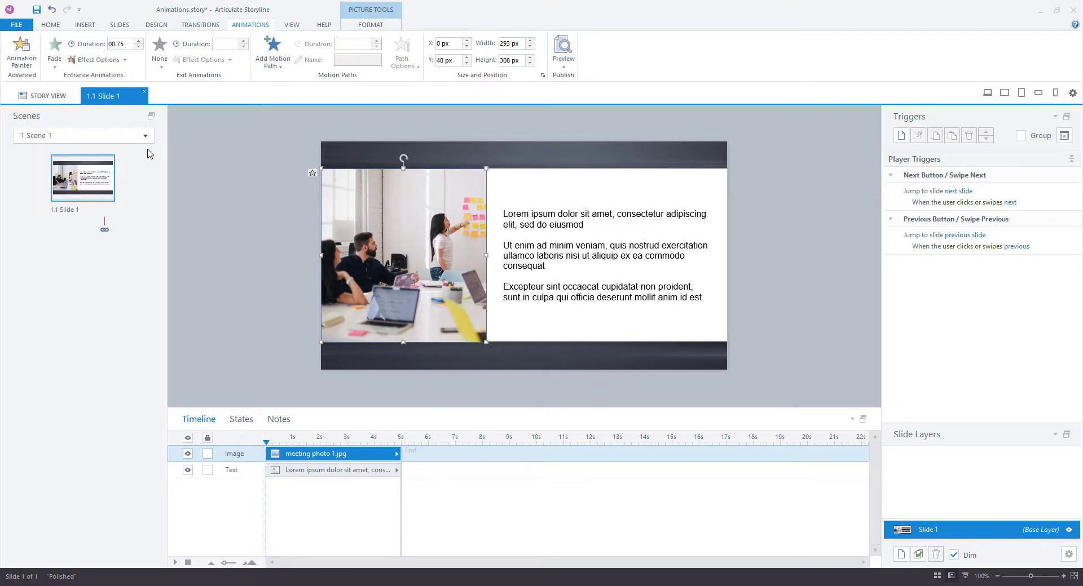
# Give the meeting photo a Fade exit toward the left.
pyautogui.click(160, 54)
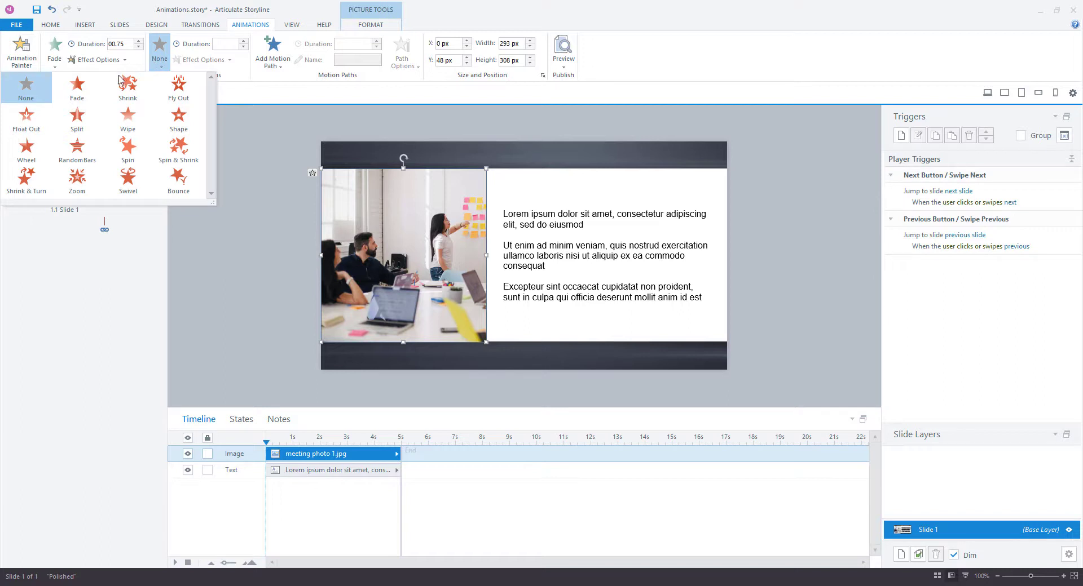
pyautogui.click(88, 91)
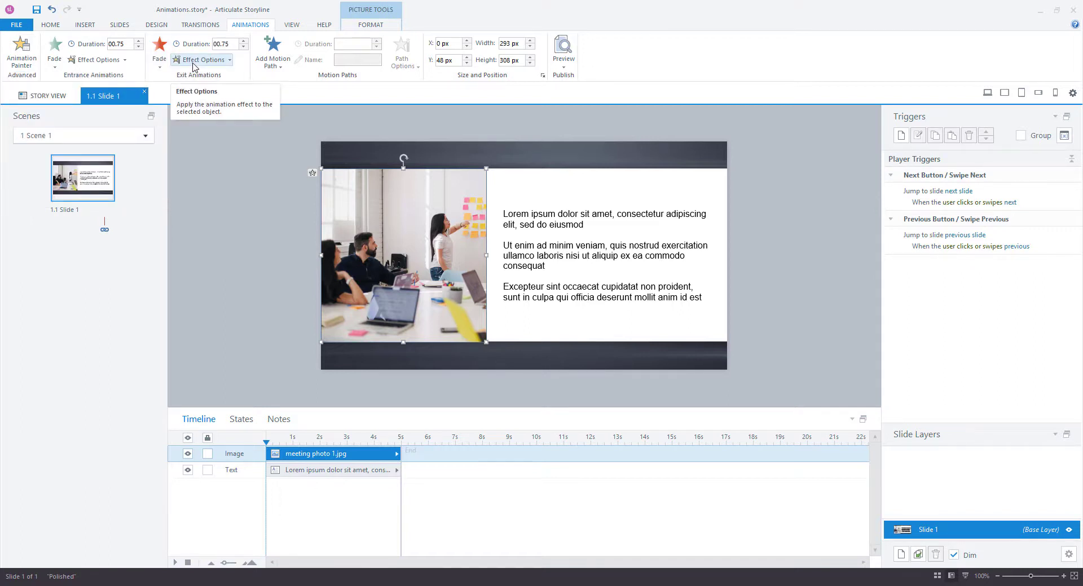
pyautogui.click(193, 61)
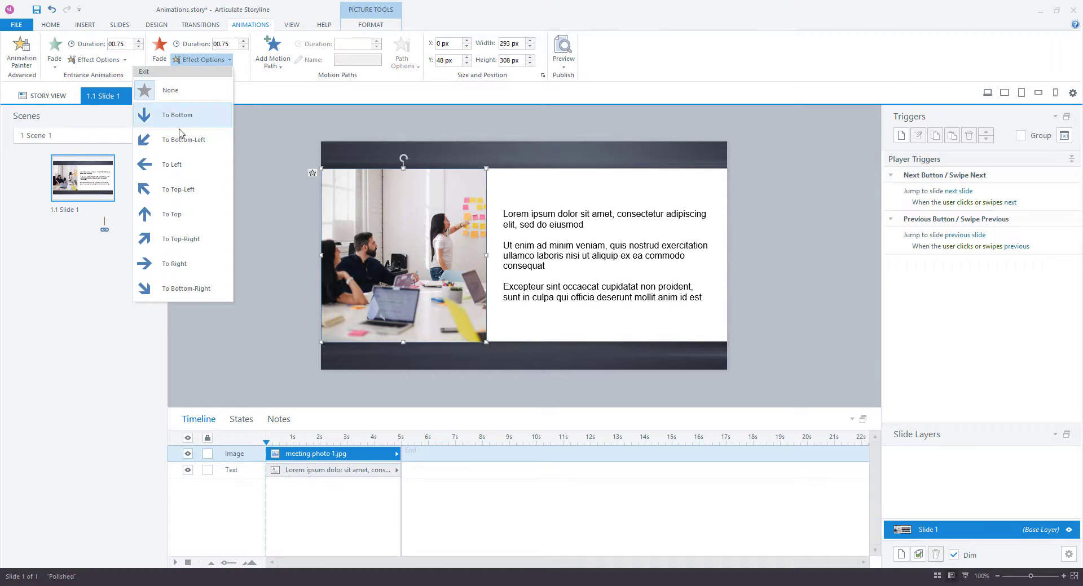
pyautogui.click(181, 167)
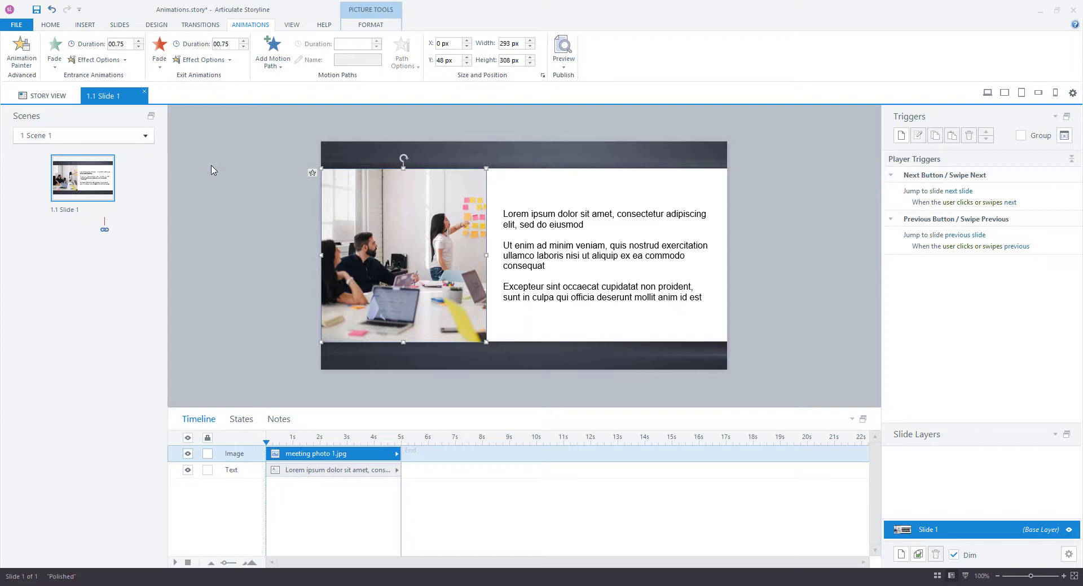
# Give the lorem ipsum text box a Float In entrance by paragraph.
pyautogui.click(550, 220)
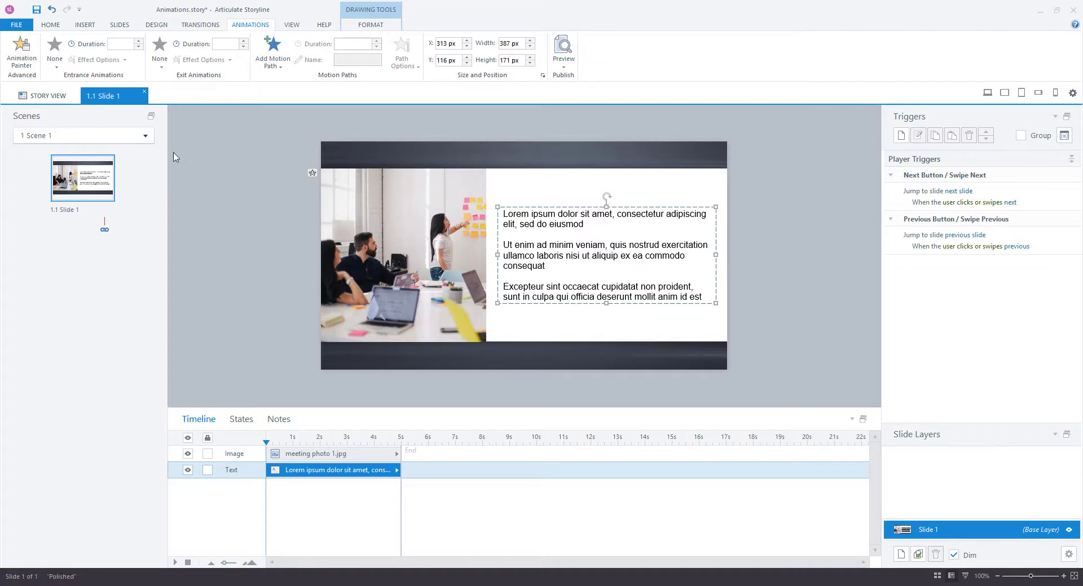
pyautogui.click(56, 62)
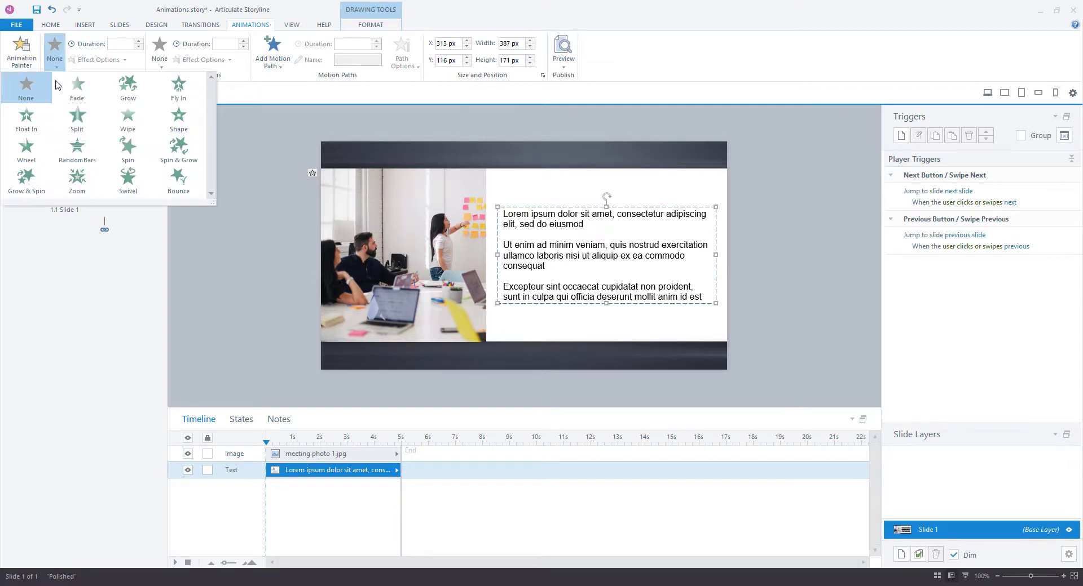
pyautogui.click(36, 123)
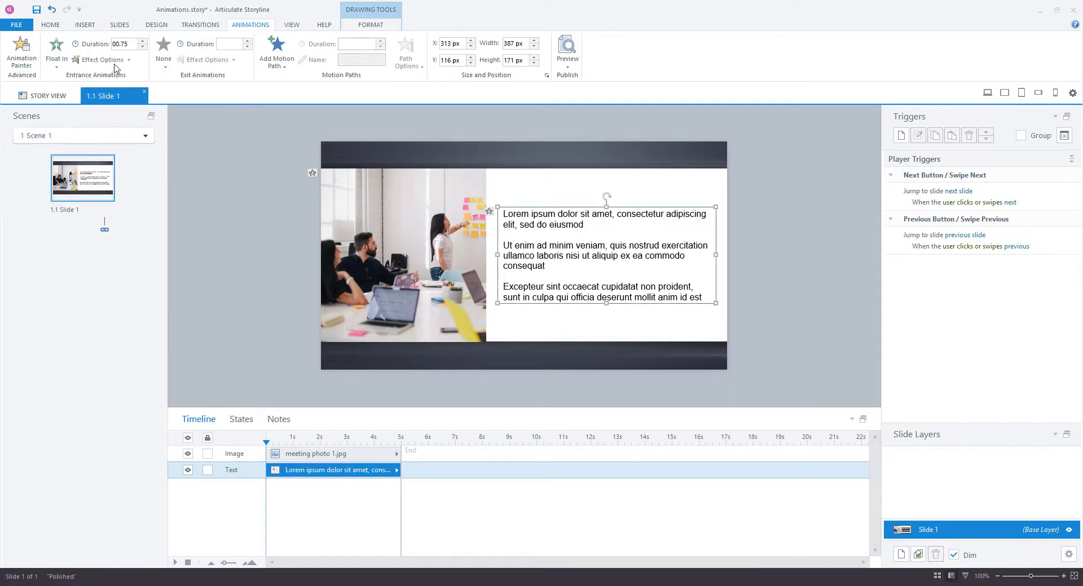
pyautogui.click(115, 66)
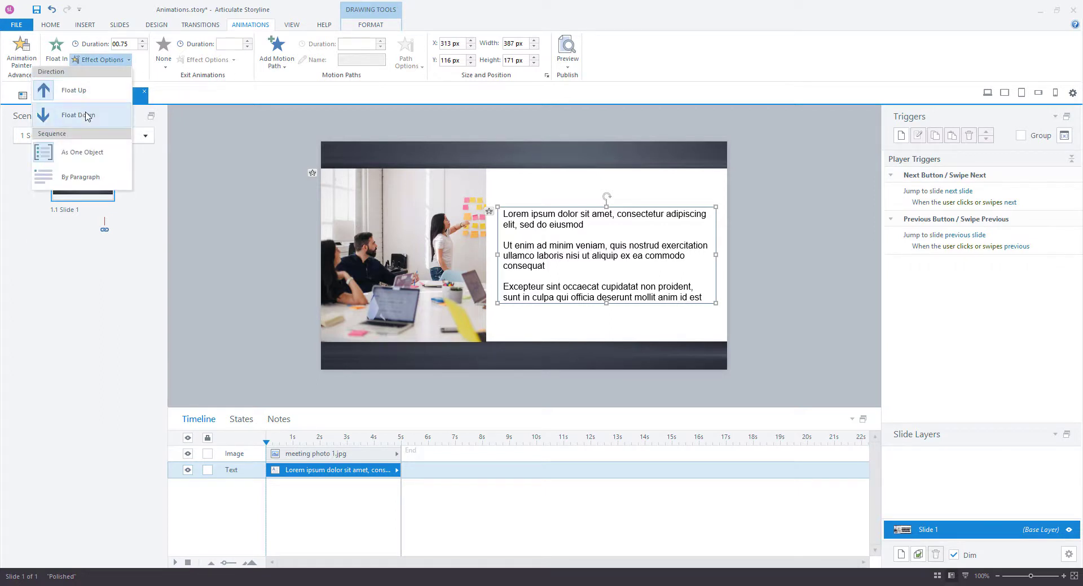
pyautogui.click(71, 178)
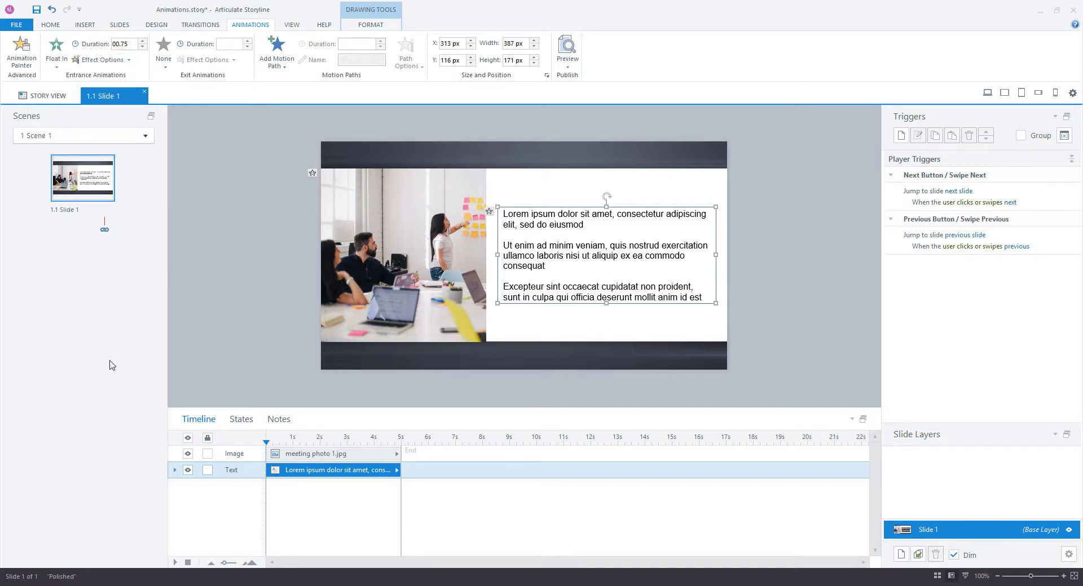
# Stagger the three paragraph timeline bars to start at about 1, 2 and 3 seconds.
pyautogui.click(174, 471)
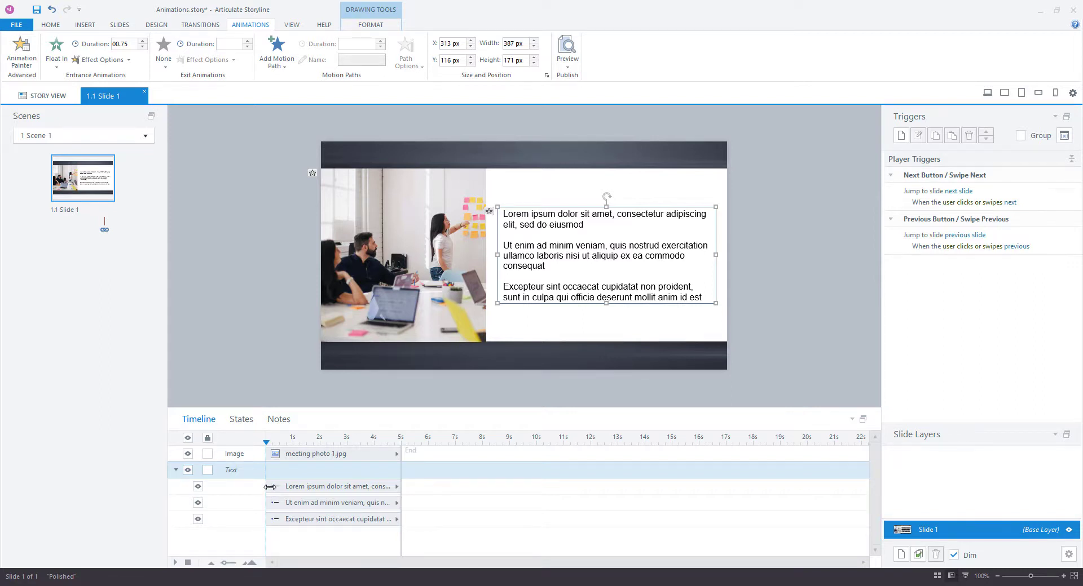
pyautogui.moveTo(271, 487); pyautogui.dragTo(320, 504)
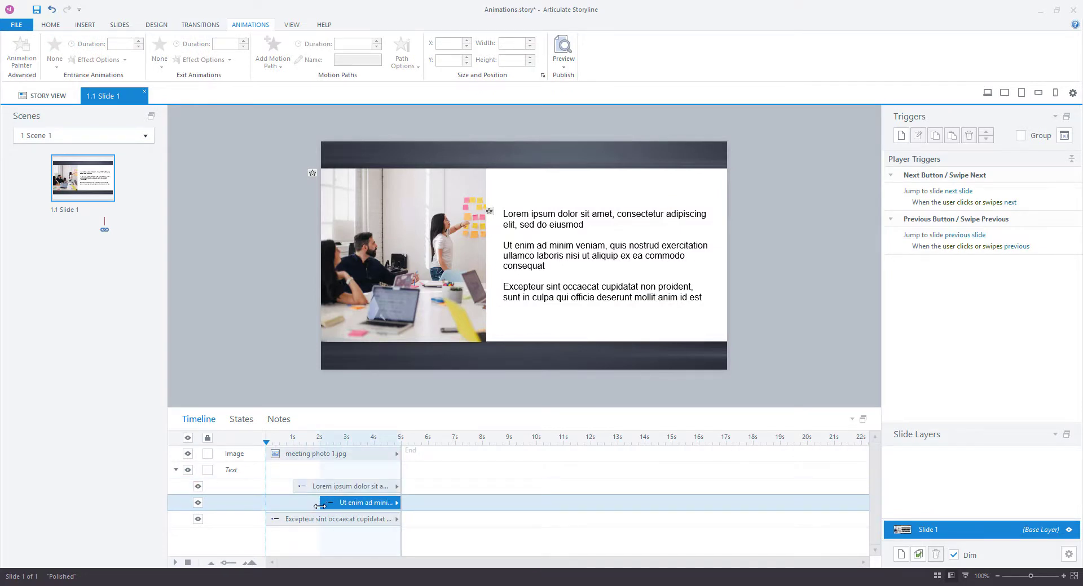
pyautogui.click(272, 520)
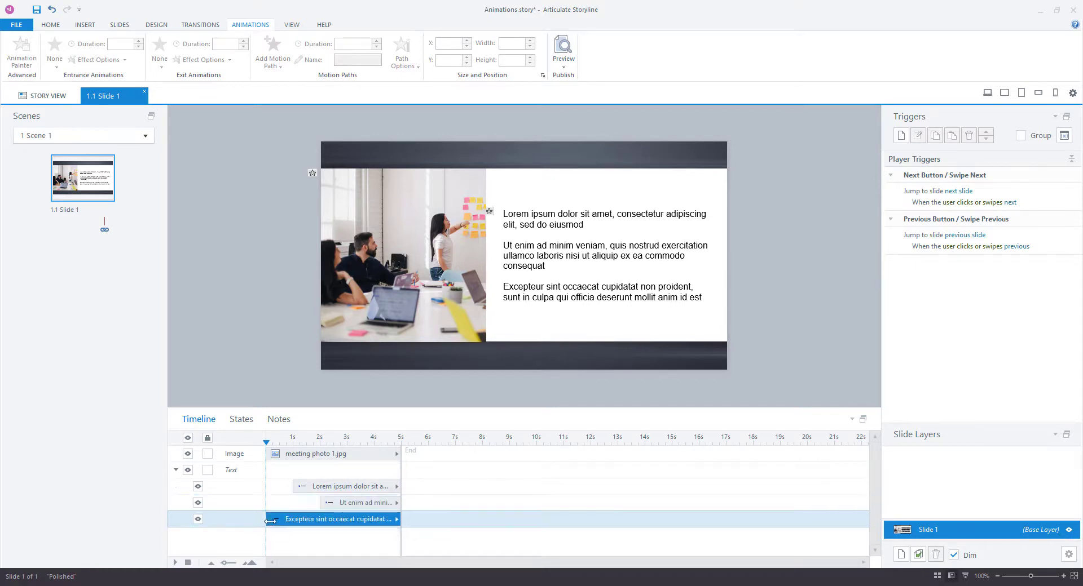
pyautogui.moveTo(272, 521); pyautogui.dragTo(345, 527)
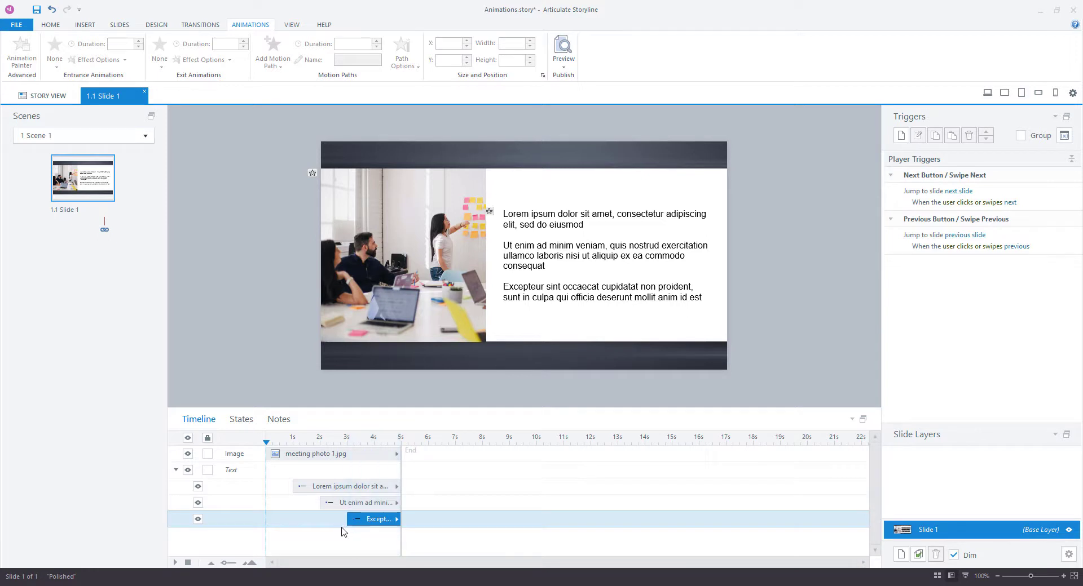
pyautogui.hotkey('ctrl', 'alt', 'space')
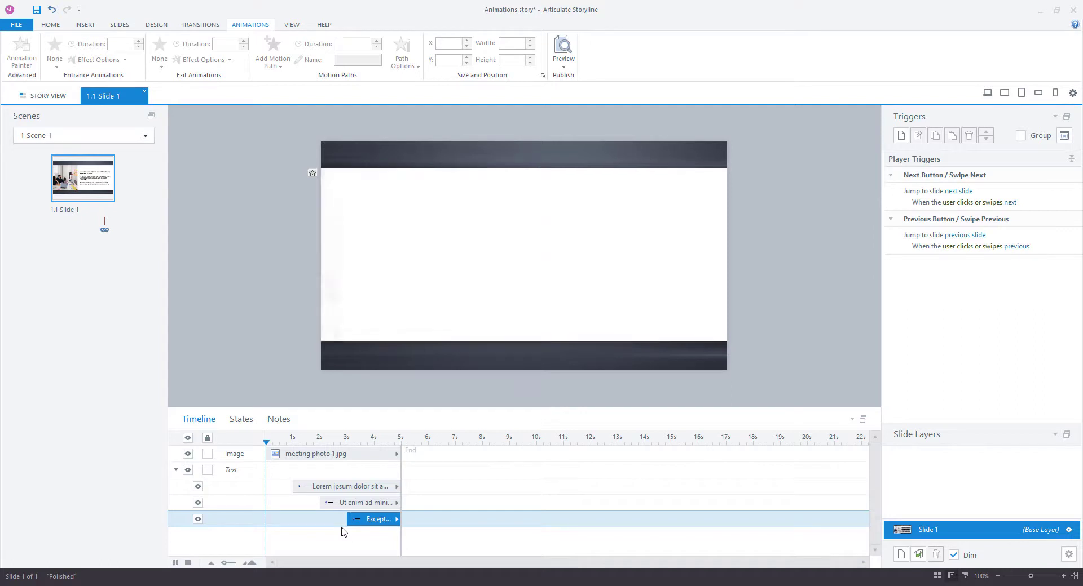